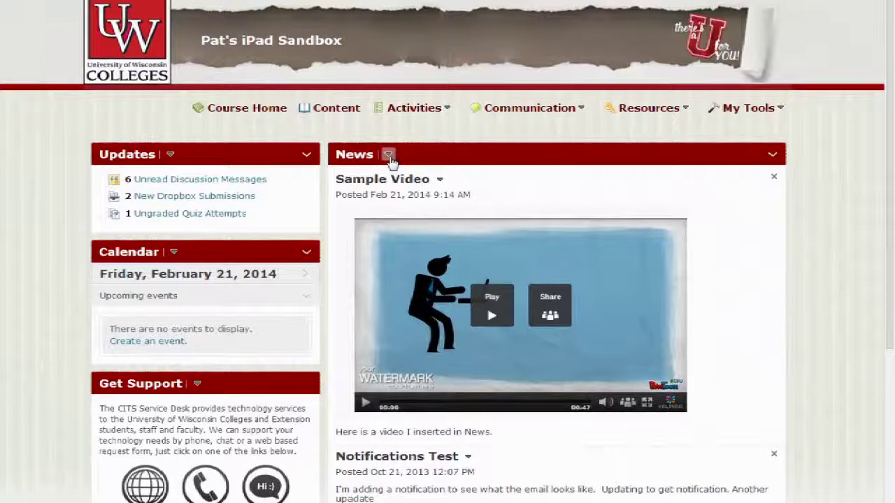
Step: Create a new News item headlined 'New Video' and place the cursor in its content body
click(388, 155)
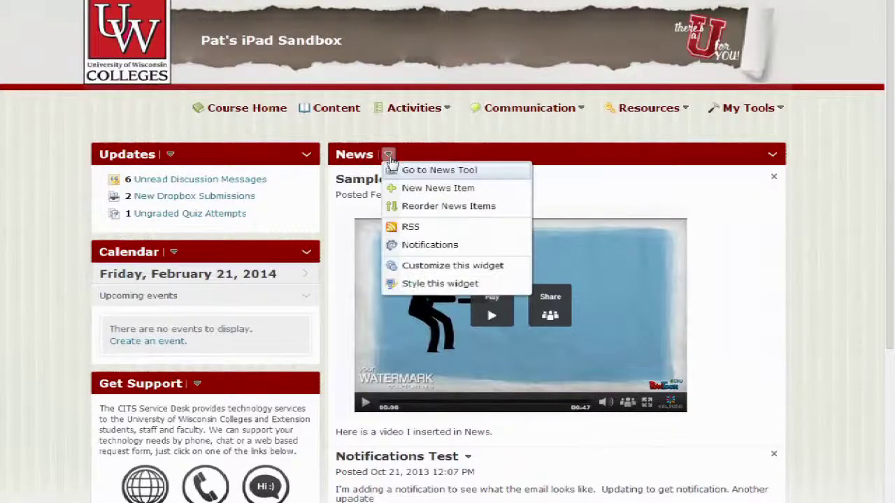
click(489, 195)
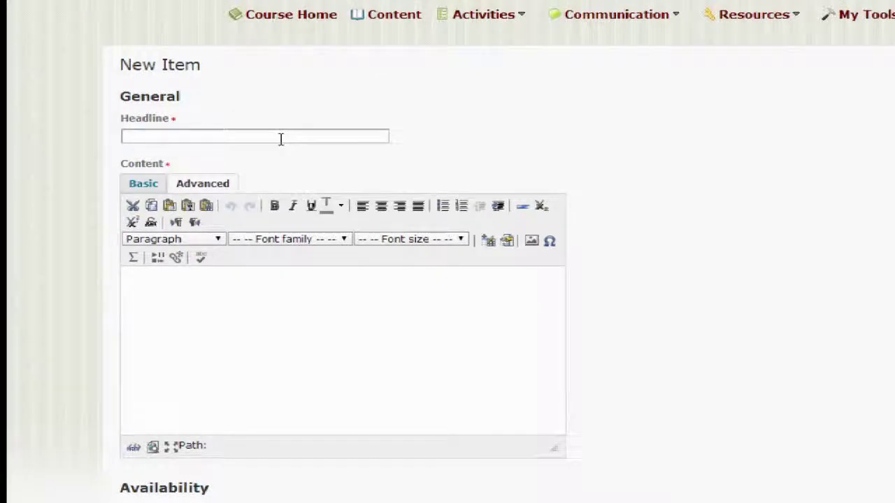
text(New Video)
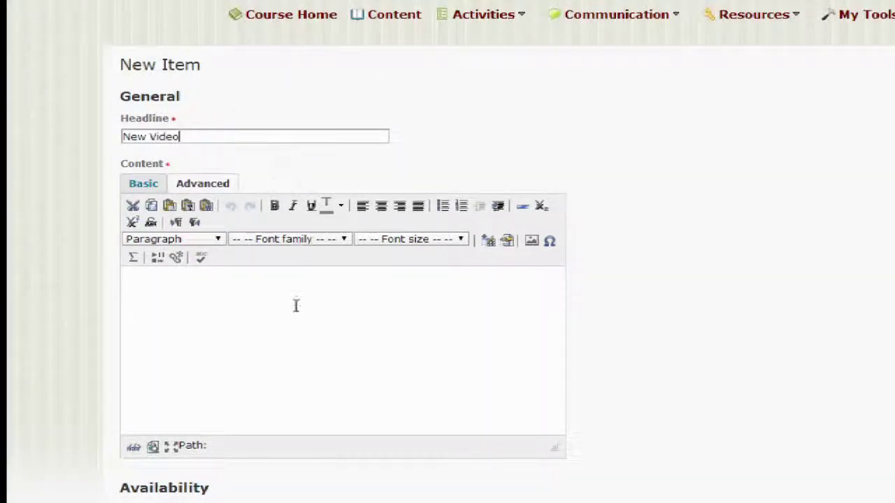
click(427, 338)
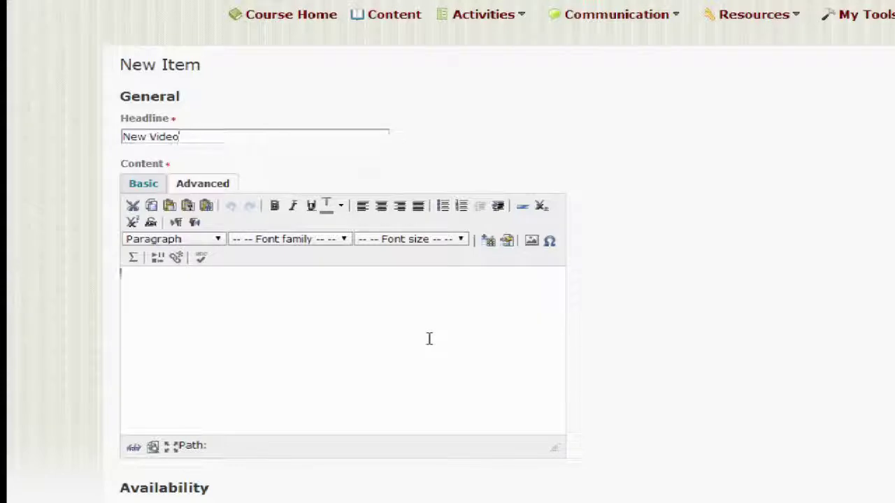
Step: Open Insert Stuff and browse the 11 videos in the My Media library
click(158, 260)
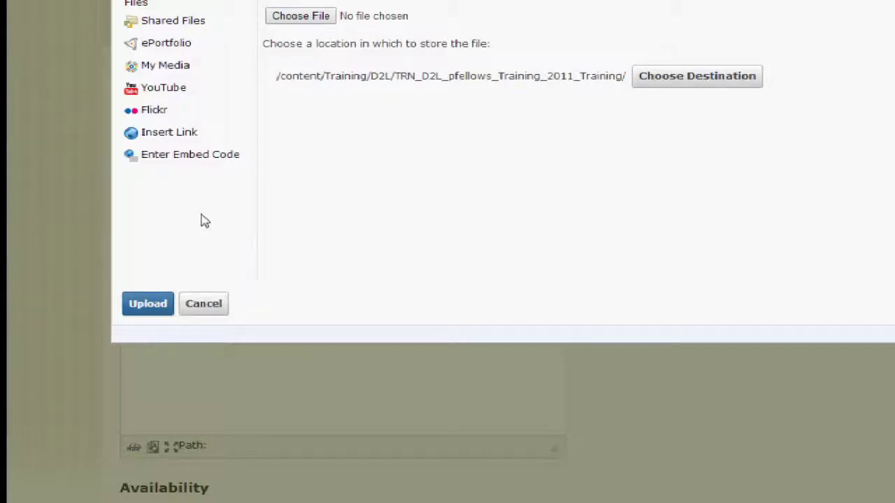
click(158, 67)
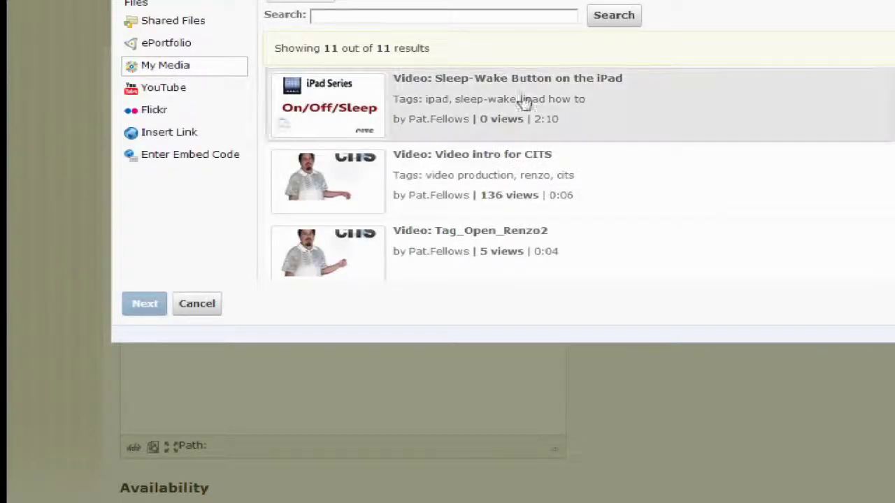
scroll(737, 219, down, 3)
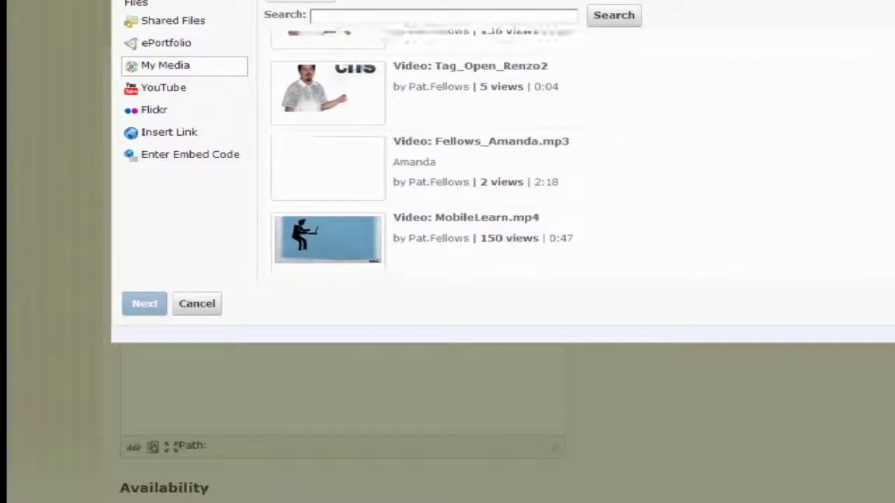
scroll(455, 154, down, 10)
scroll(483, 153, up, 12)
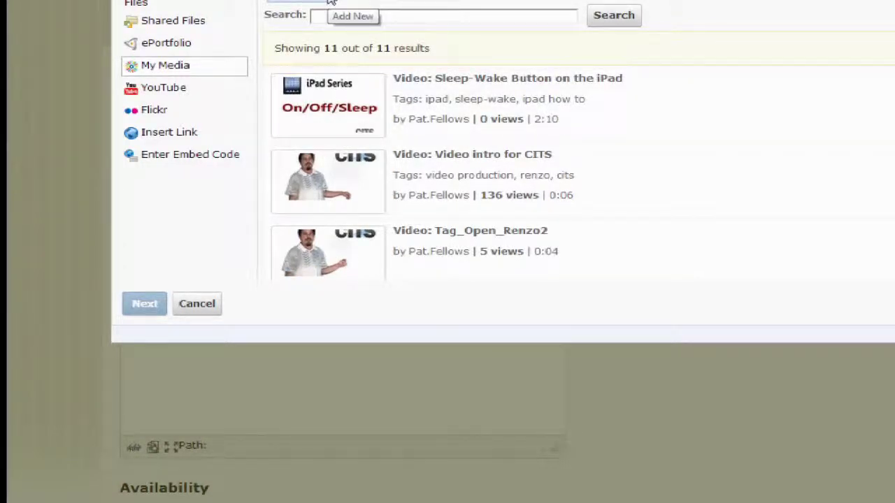
Step: Upload iPad Sleep_Wake_Button.mov from the computer via Add New > Media Upload
click(331, 3)
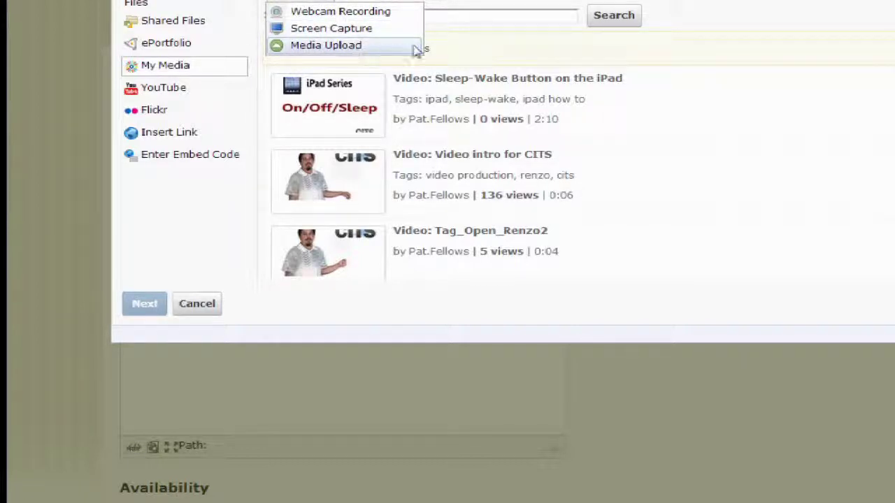
click(412, 46)
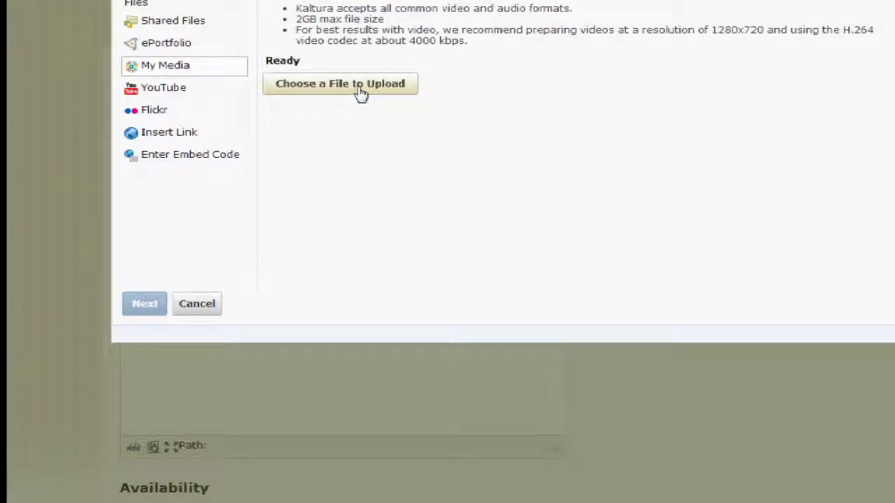
click(356, 89)
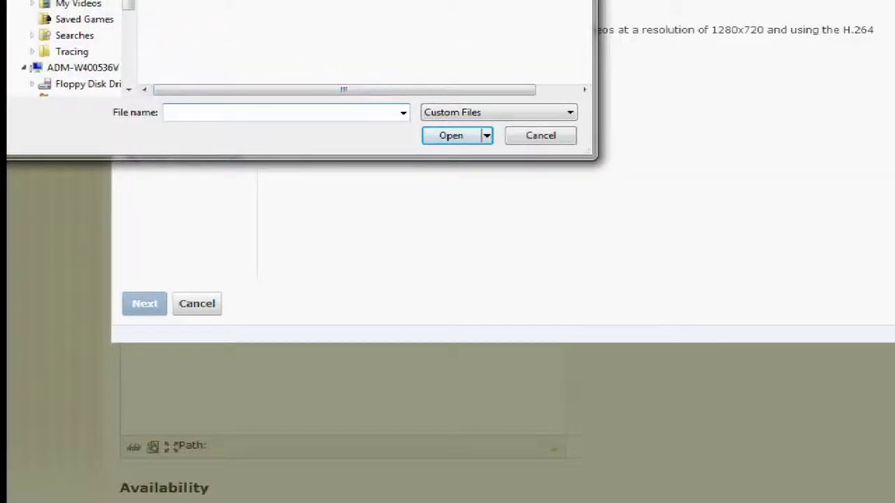
scroll(69, 45, up, 3)
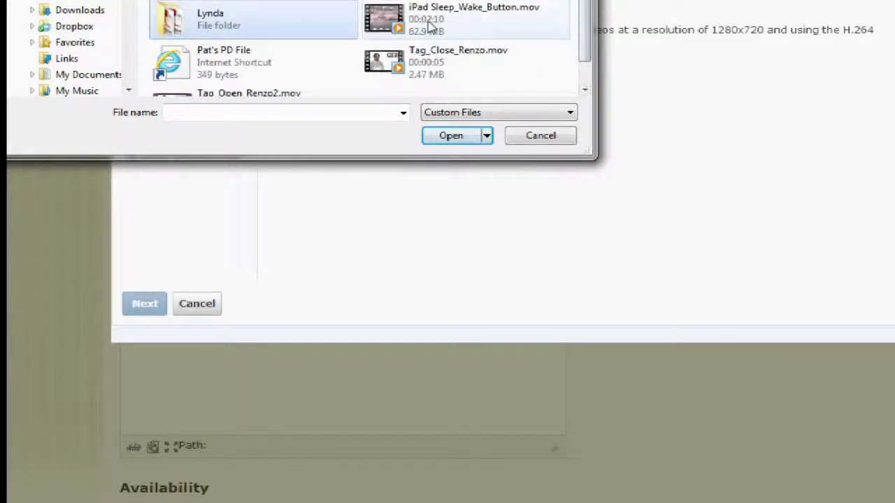
click(467, 20)
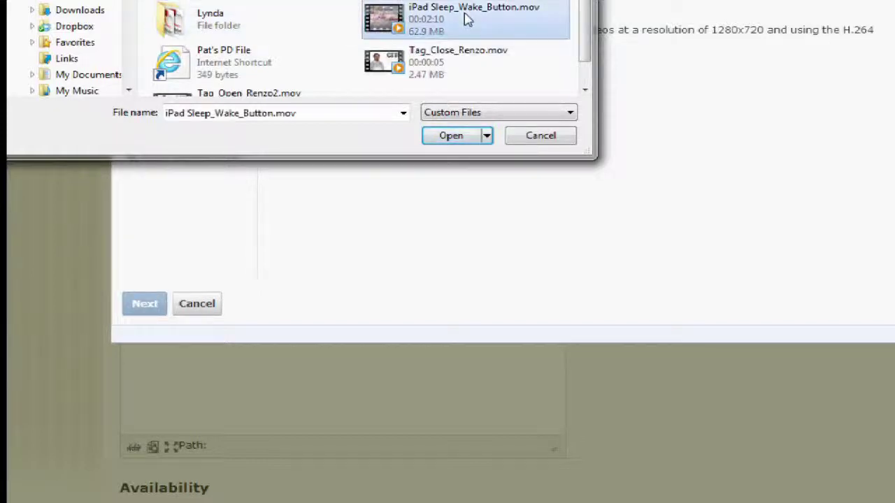
click(471, 136)
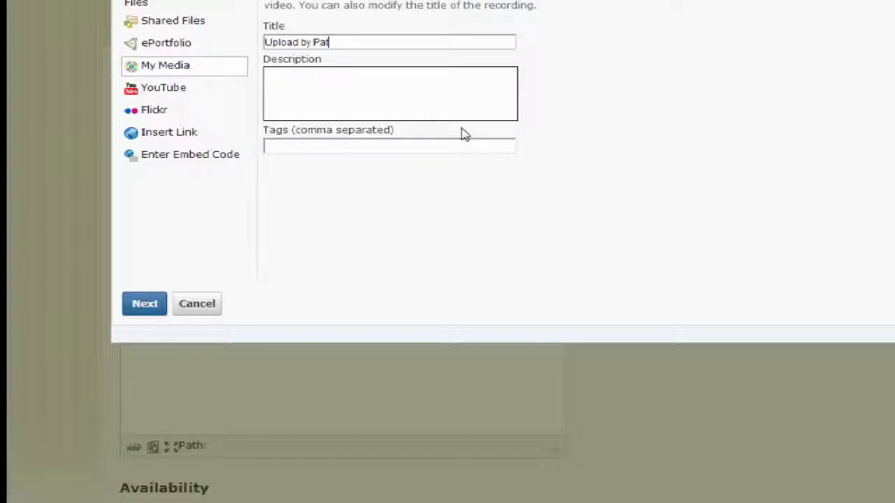
Step: Replace the default video title with 'Sleep Wake Button on the iPad'
click(343, 102)
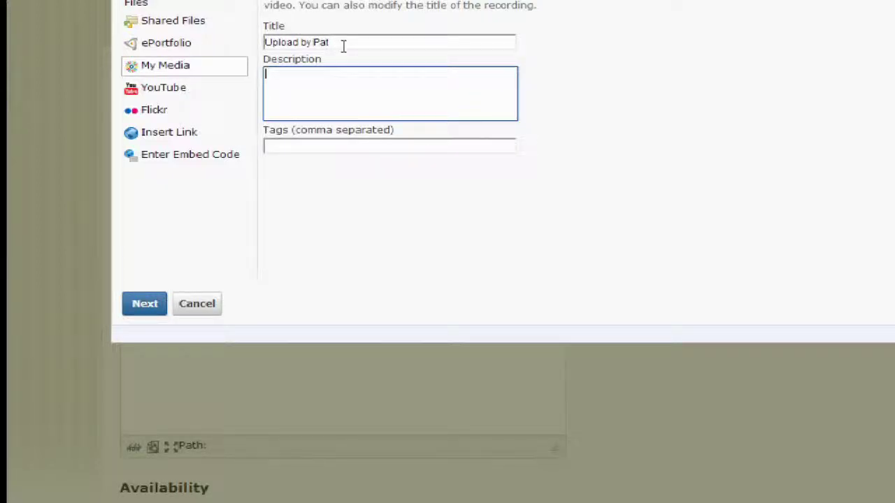
drag(343, 43, 249, 44)
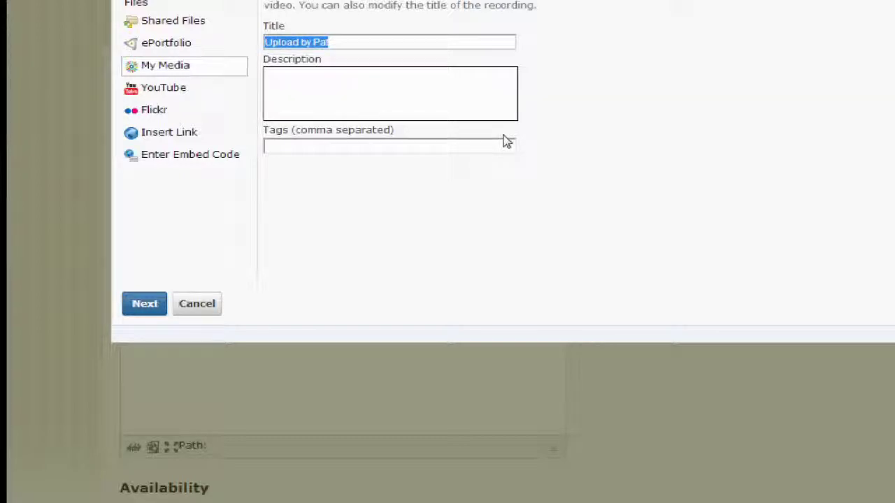
text(Sleep )
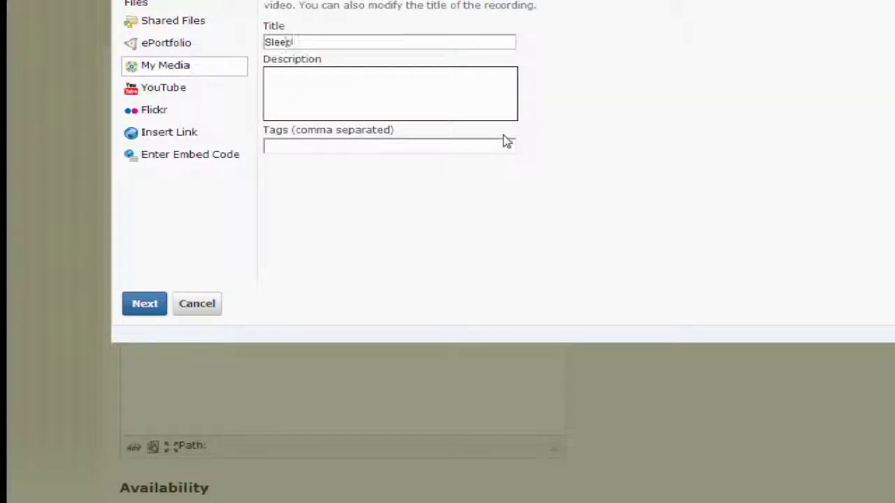
text(Wake BU)
key(BackSpace)
key(BackSpace)
key(BackSpace)
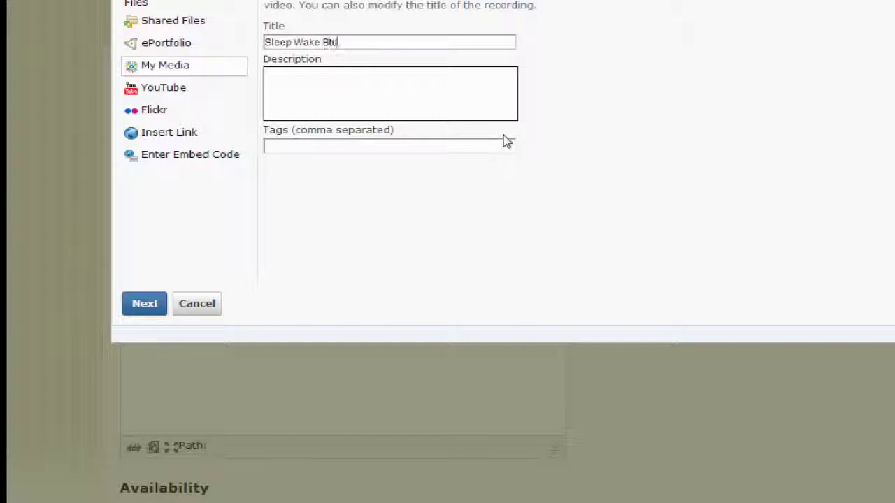
text(utton an the )
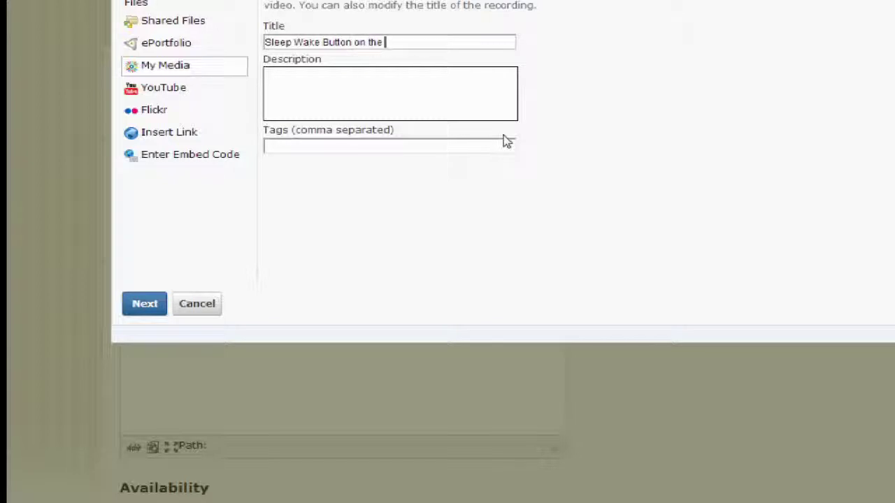
text(iPad)
Step: Tag the video 'iPad, Sleep wake, iPad training'
click(460, 102)
click(430, 153)
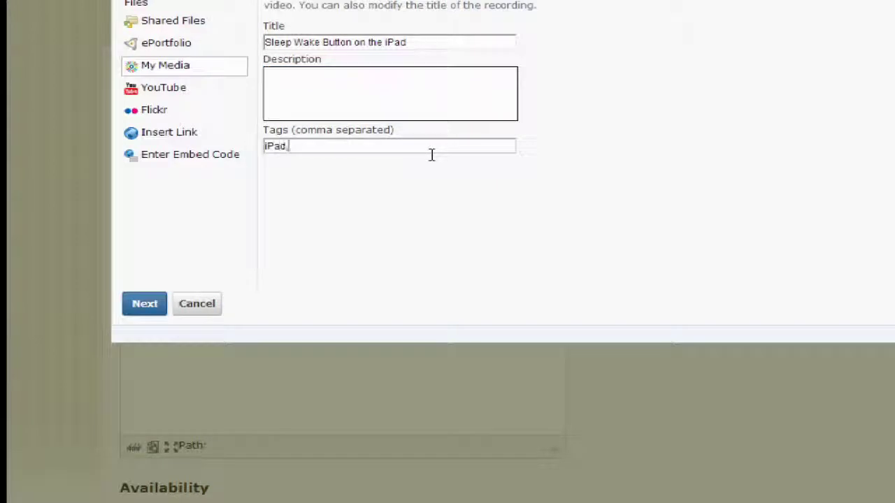
text(iPad, Sleep wake, iPad trai)
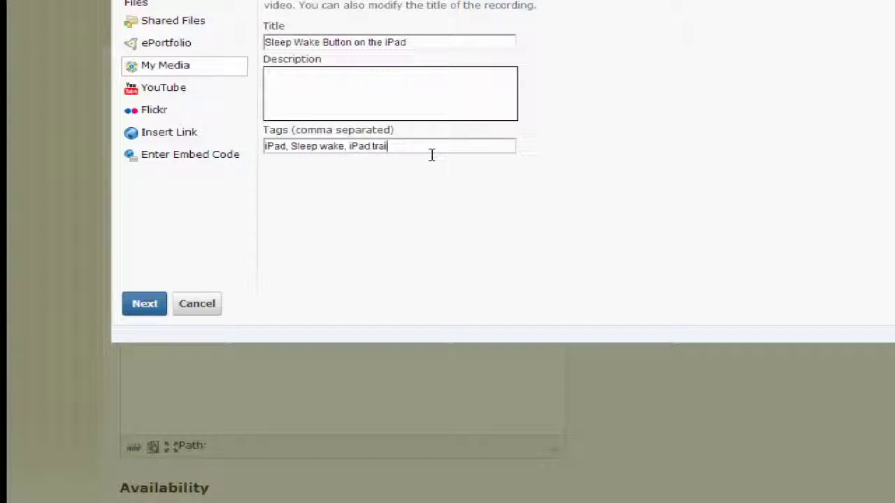
text(ning)
Step: Preview the uploaded video, running the Flash player and refreshing after the converting message
click(144, 314)
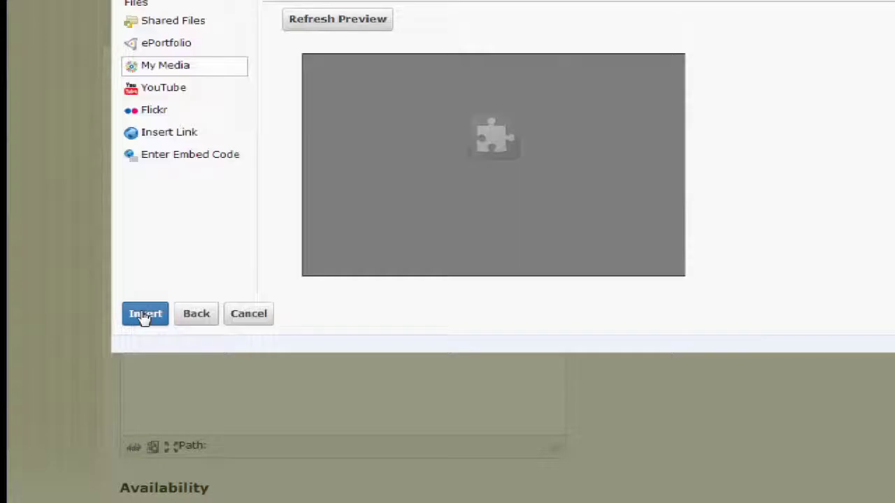
mouse_move(544, 210)
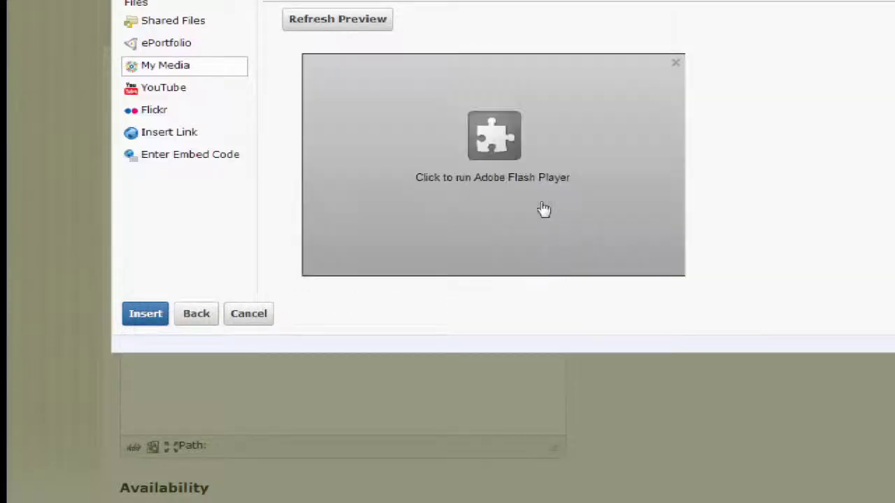
click(508, 143)
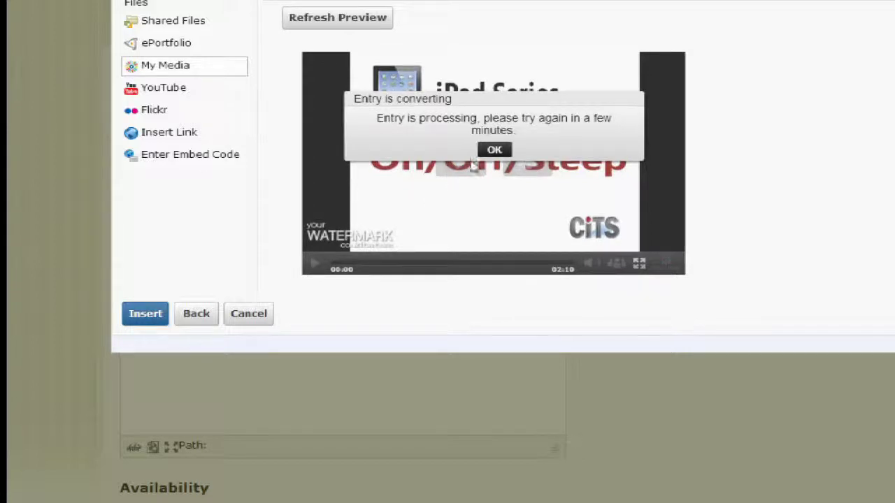
click(494, 151)
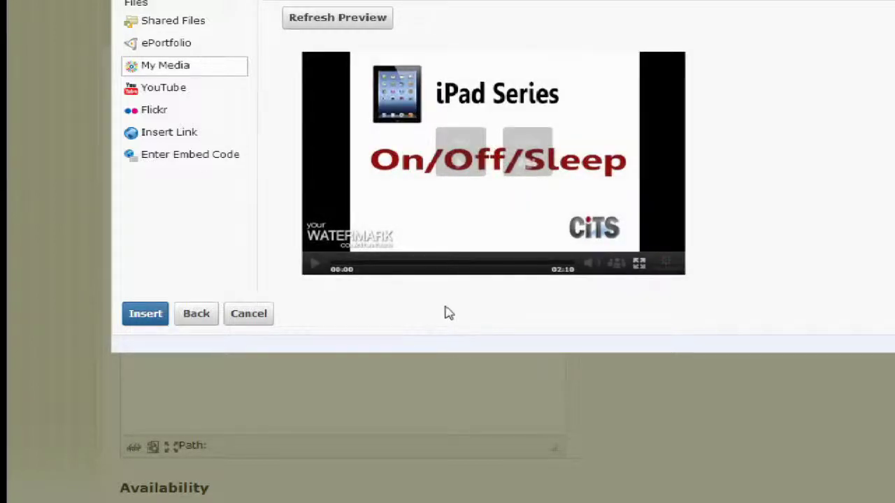
click(351, 21)
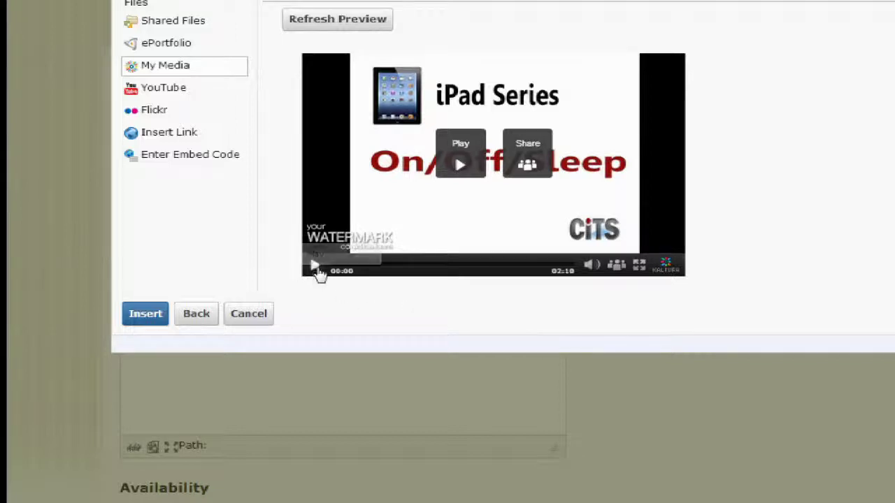
mouse_move(591, 264)
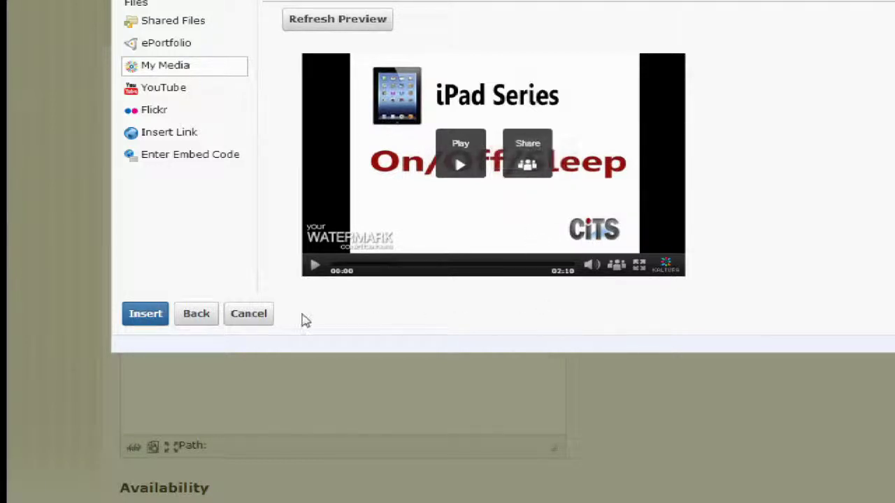
Step: Insert the 02:10 iPad On/Off/Sleep video into the news content and enlarge the editor
click(148, 326)
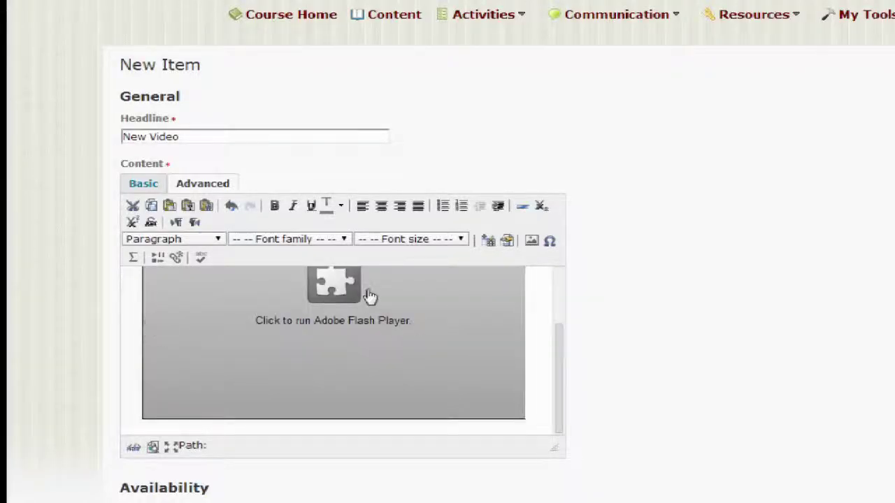
click(342, 288)
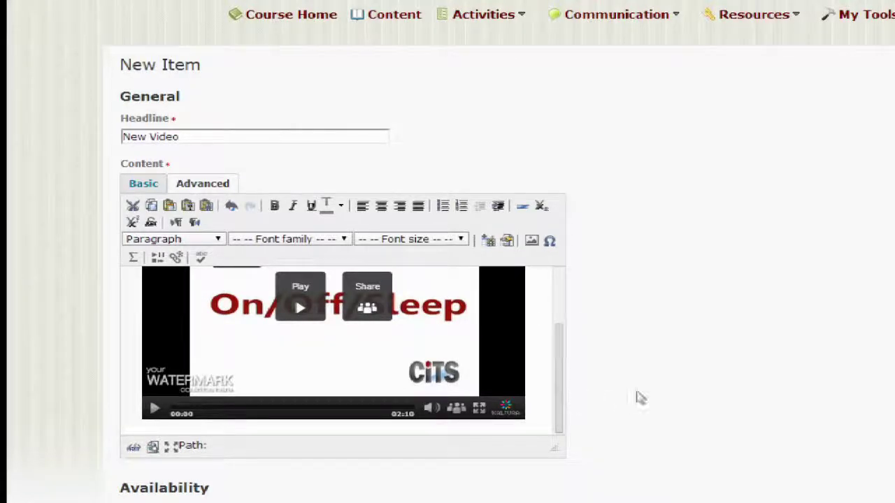
scroll(697, 322, down, 1)
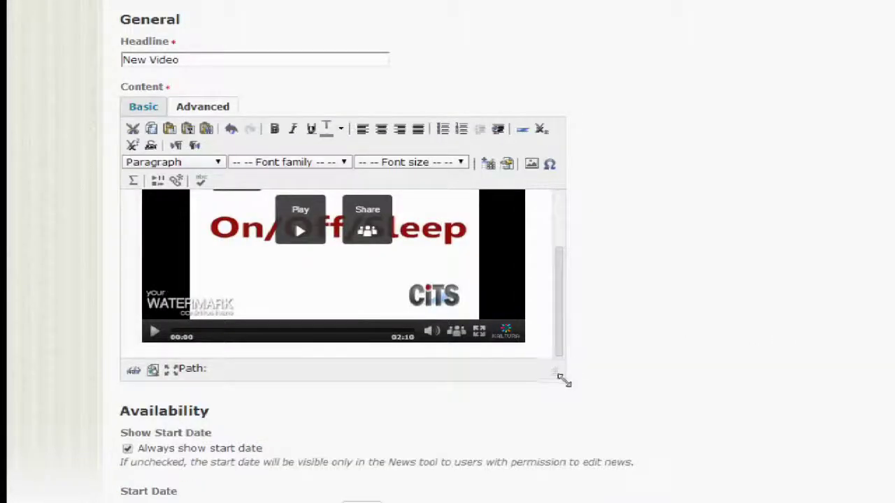
drag(557, 374, 825, 472)
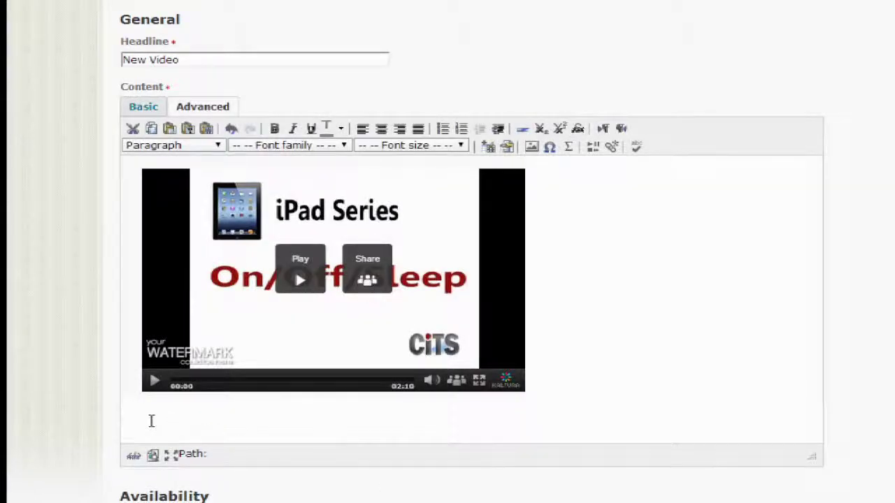
Step: Add 'This video is stored on the Kaltura server!' on a new line below the video
click(552, 384)
key(Return)
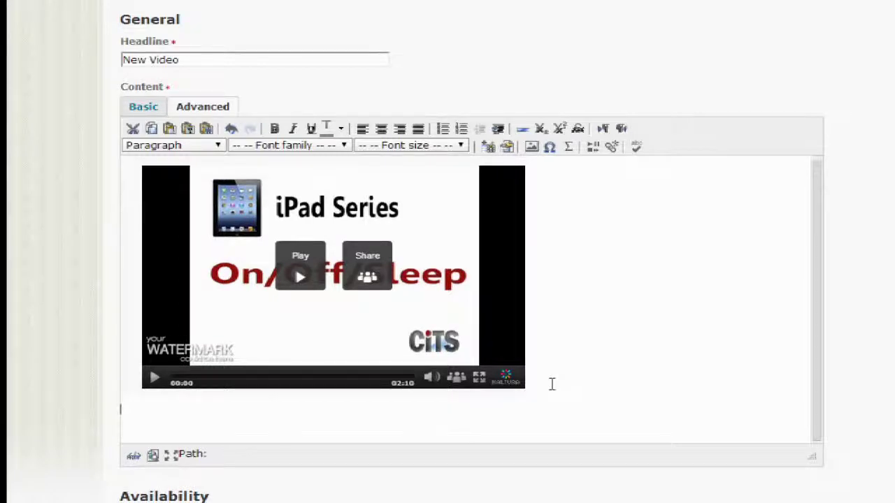
text(This video is stor)
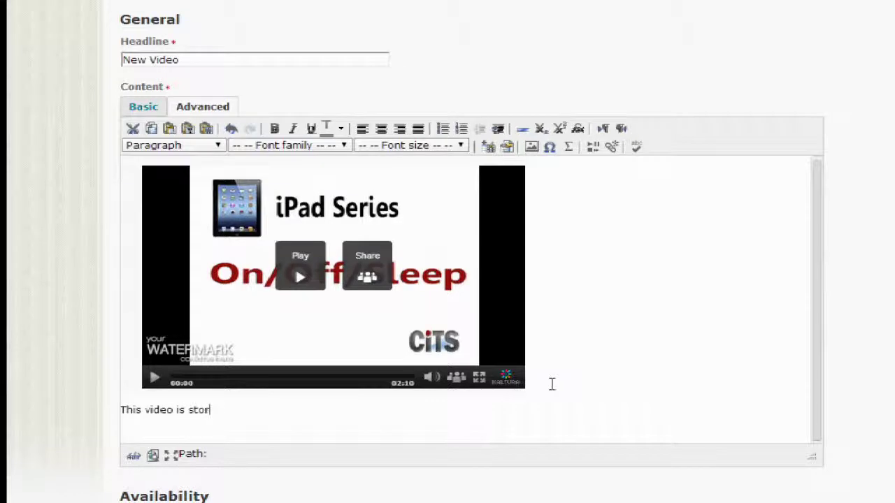
text(ed on the Kaltura server! I)
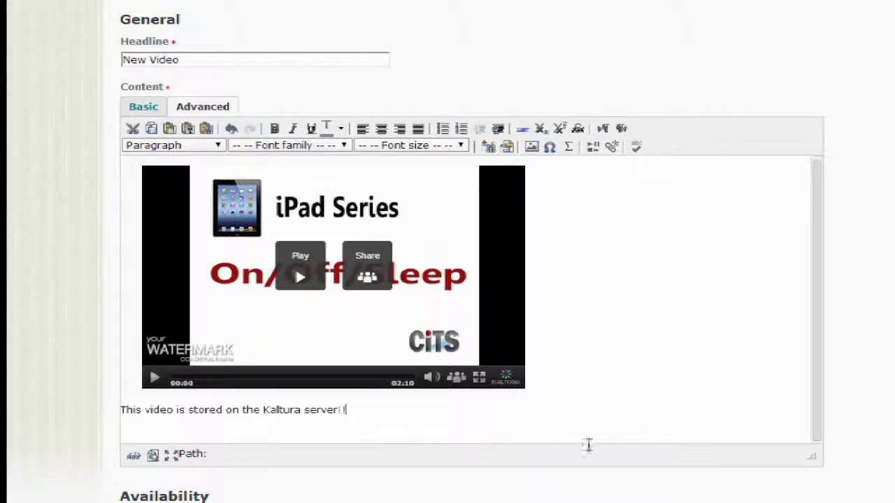
scroll(627, 479, down, 1)
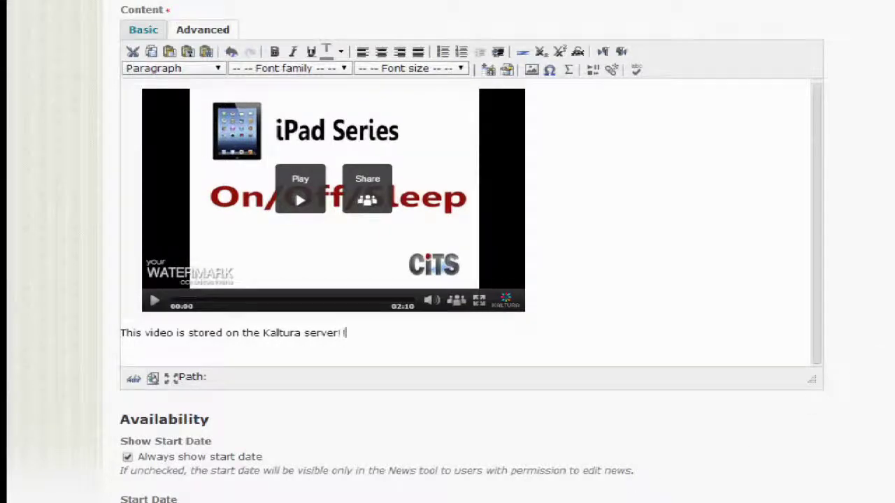
scroll(471, 252, down, 3)
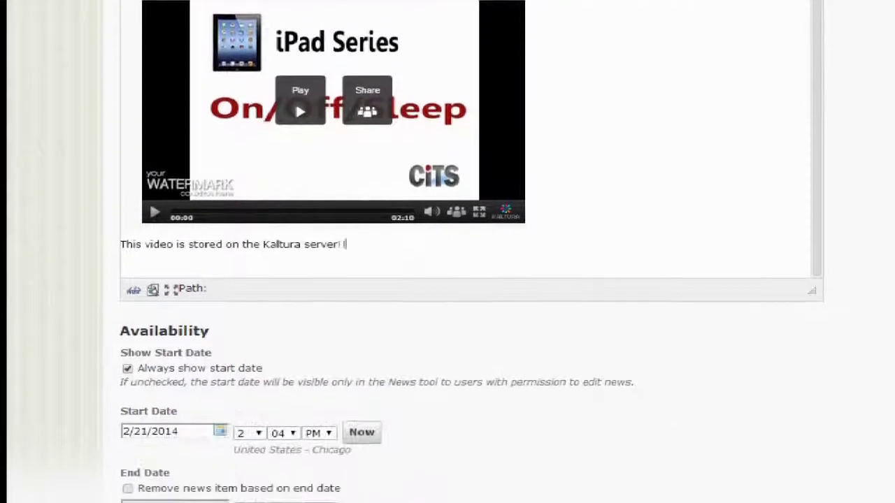
scroll(471, 252, down, 1)
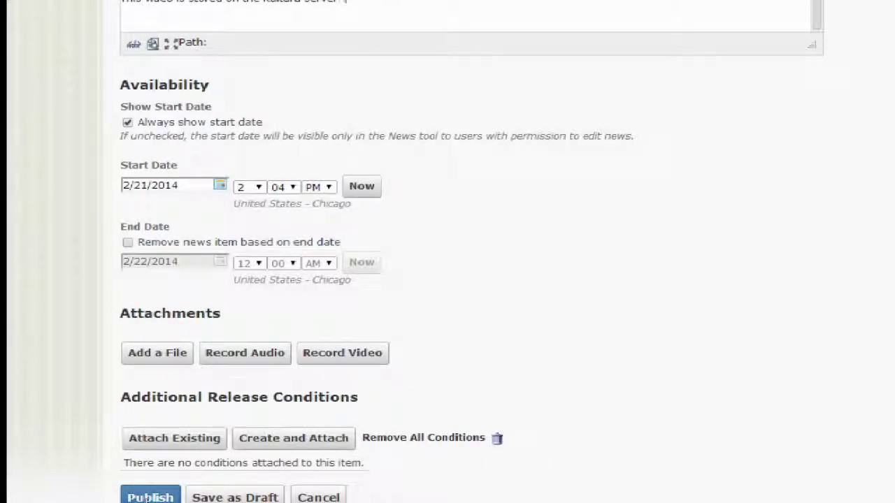
Step: Publish the New Video item and load its player on the course homepage
click(145, 498)
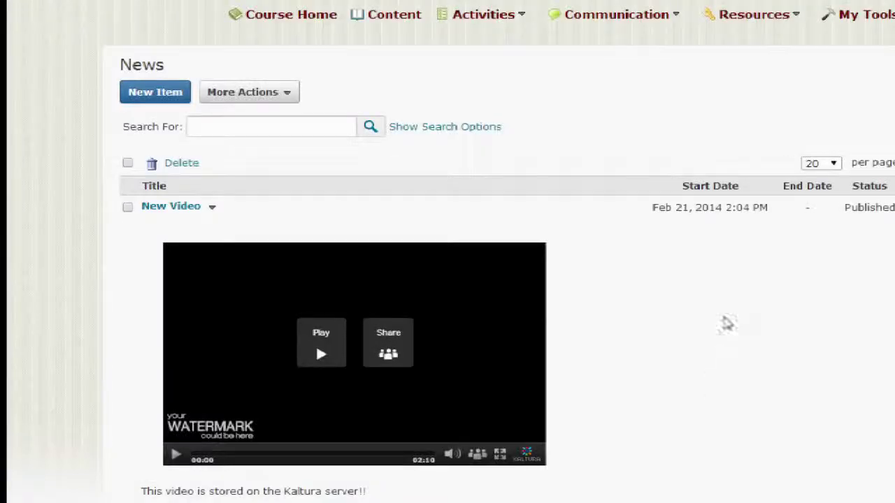
click(311, 16)
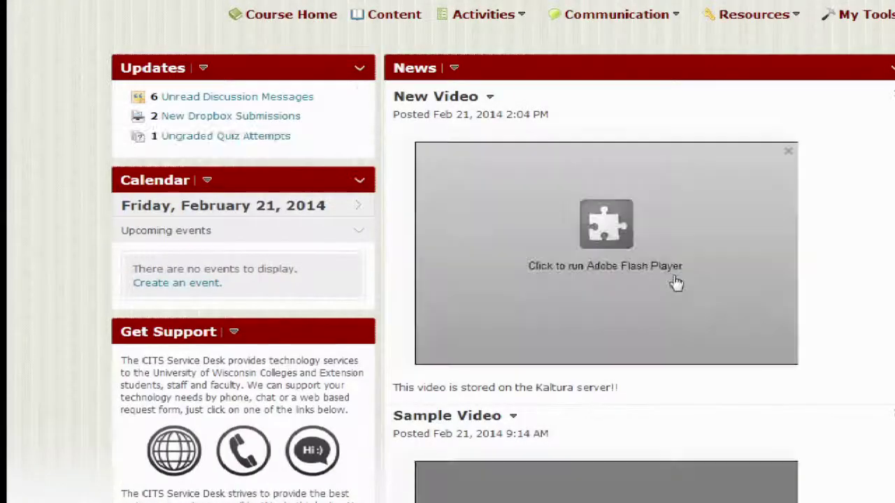
click(645, 267)
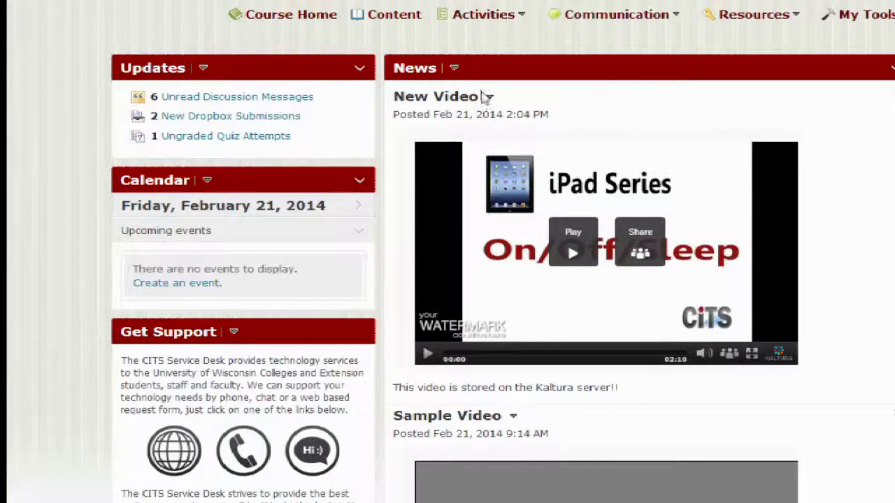
Step: Run the Sample Video plug-in from its right-click menu on the homepage
scroll(825, 389, down, 2)
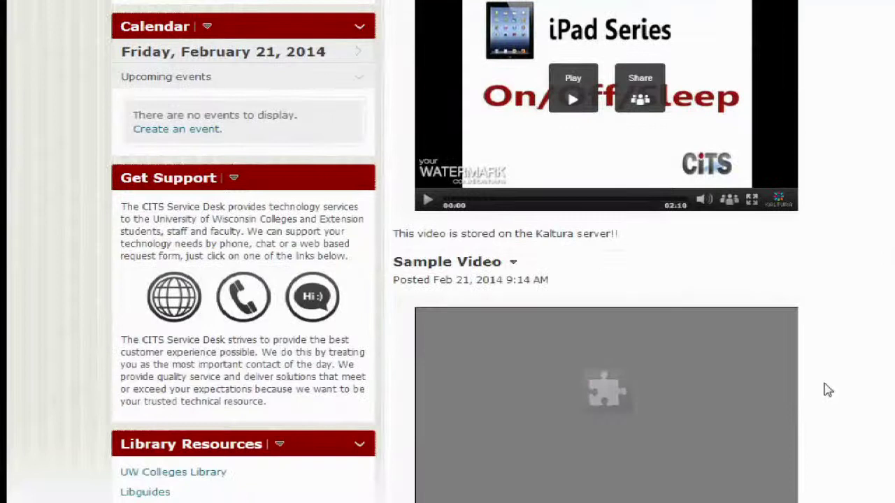
right_click(596, 384)
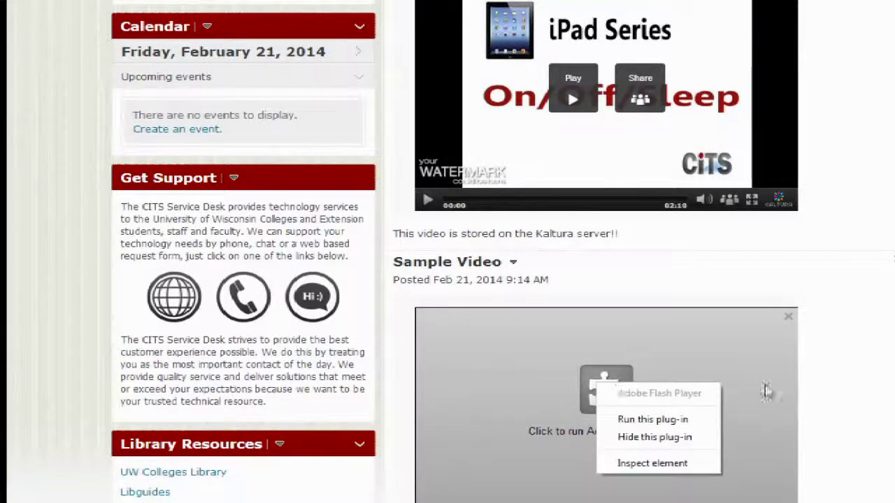
click(657, 420)
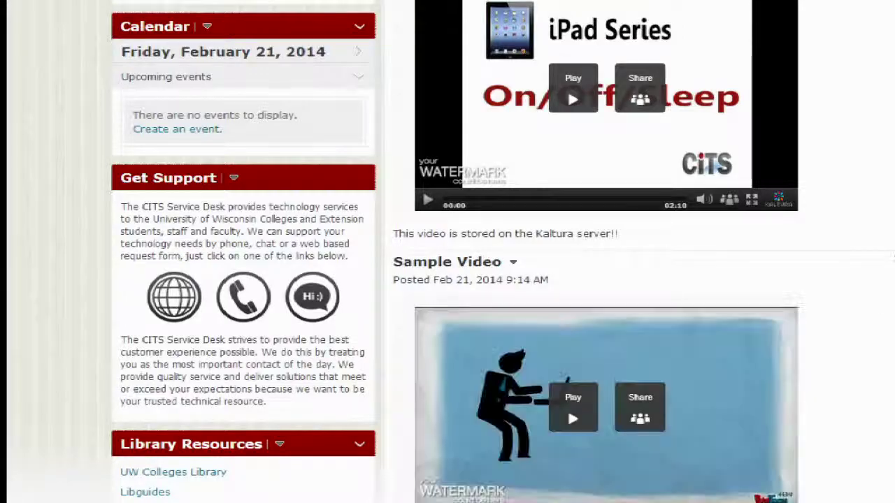
scroll(447, 251, up, 2)
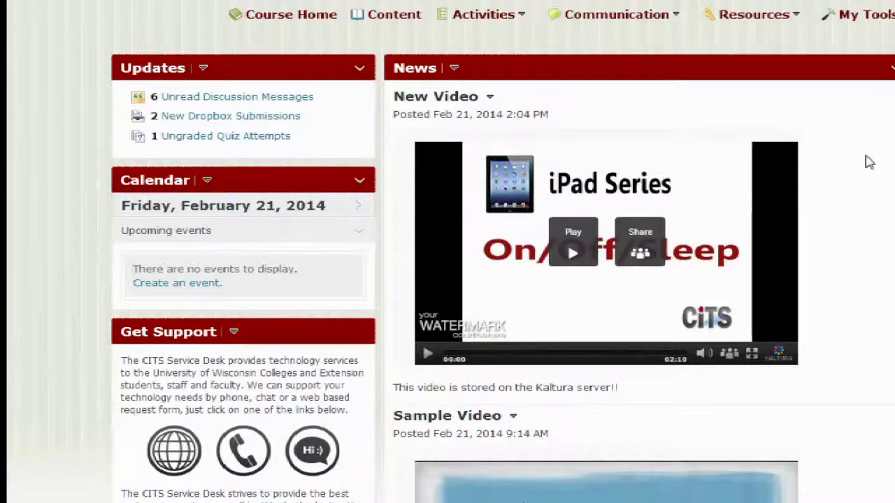
scroll(871, 160, down, 1)
scroll(602, 252, down, 3)
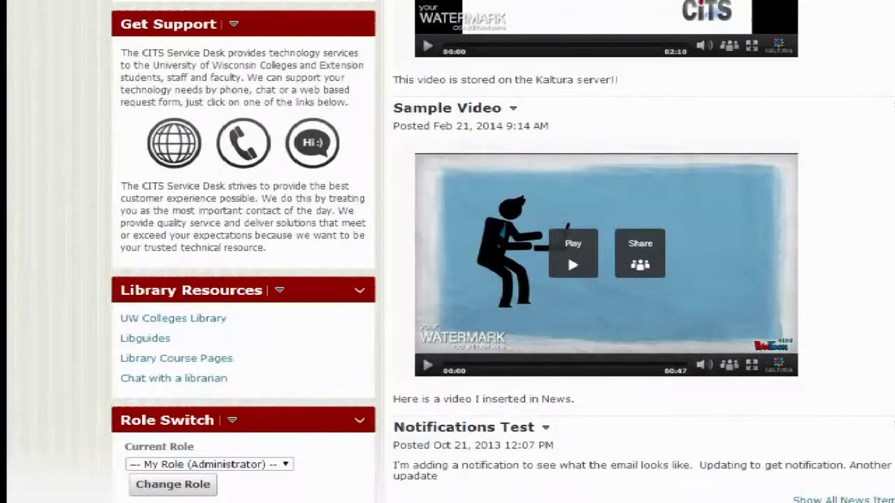
scroll(602, 252, up, 2)
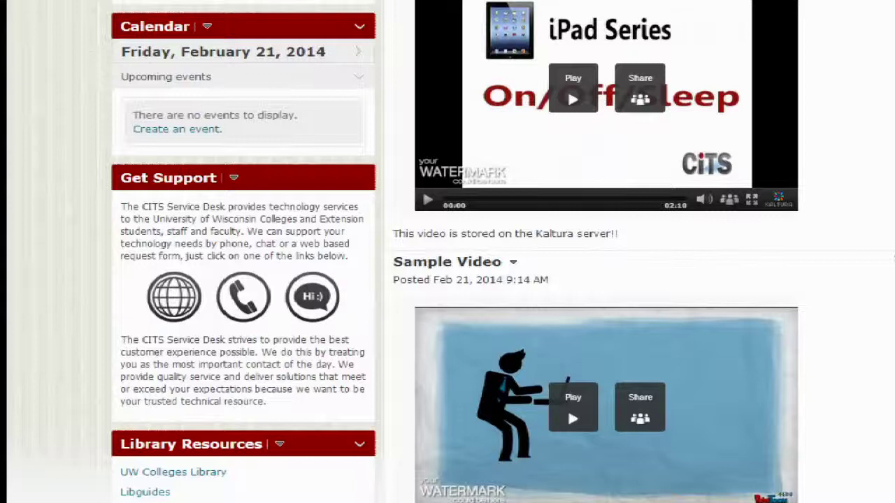
Step: Play the homepage iPad video and pause it at 00:09 of 02:10
click(428, 201)
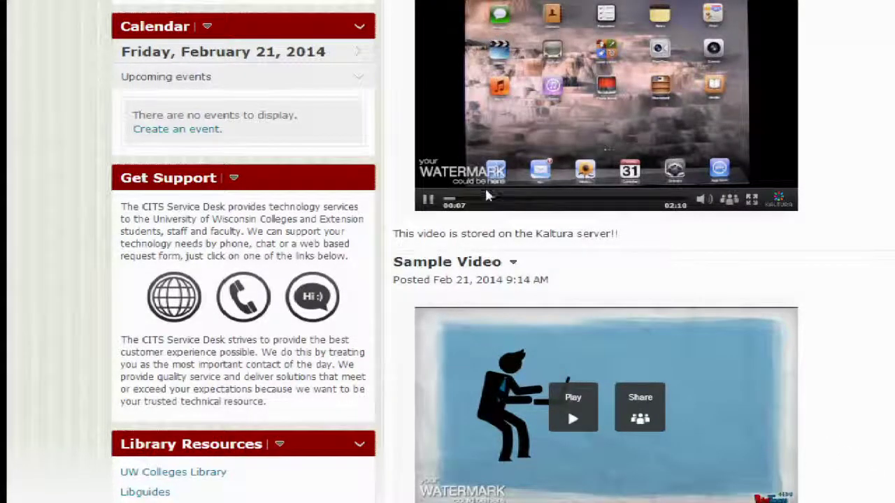
click(428, 202)
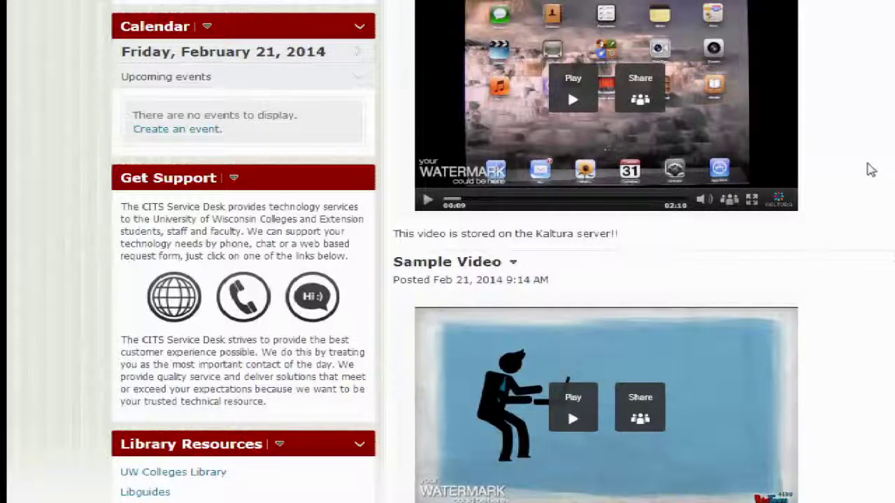
scroll(823, 128, up, 2)
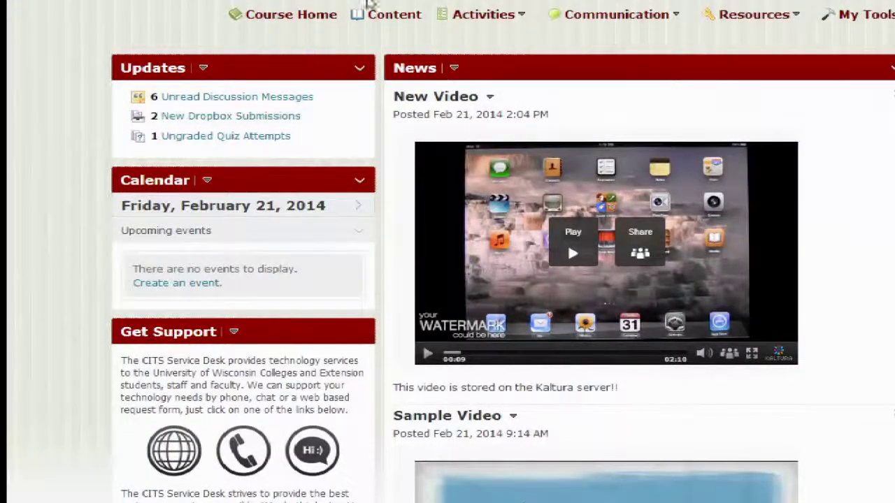
click(404, 18)
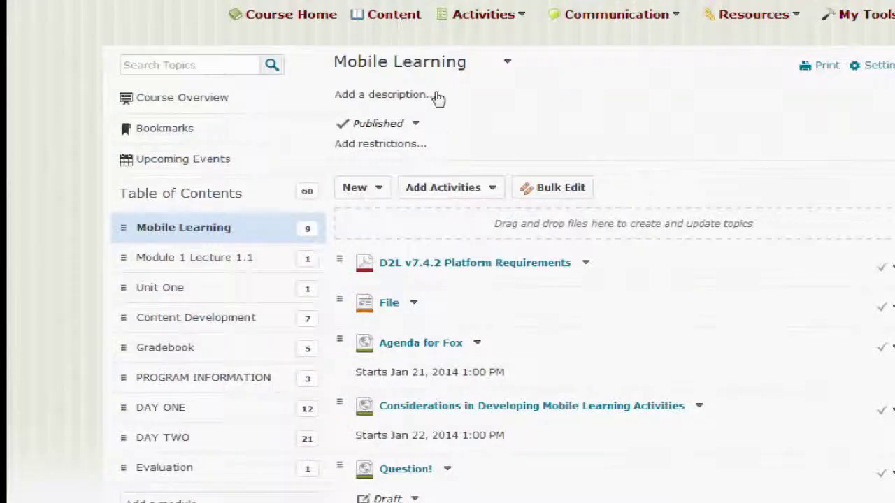
click(380, 194)
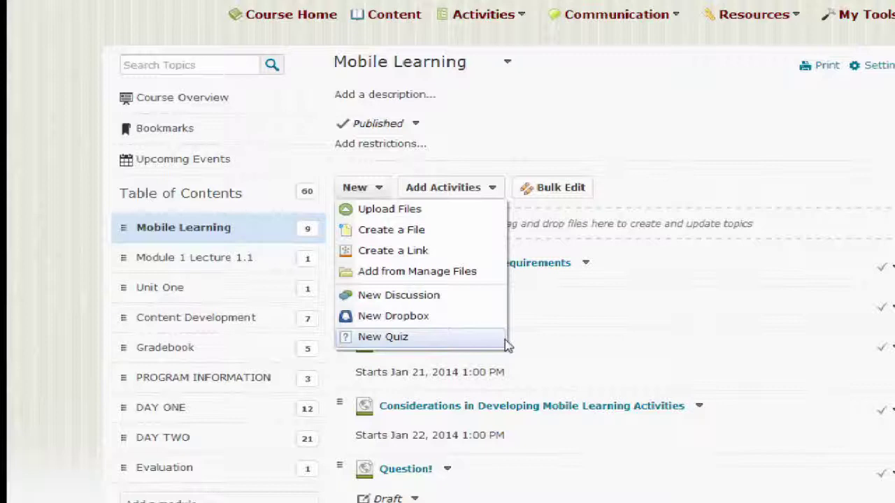
click(724, 322)
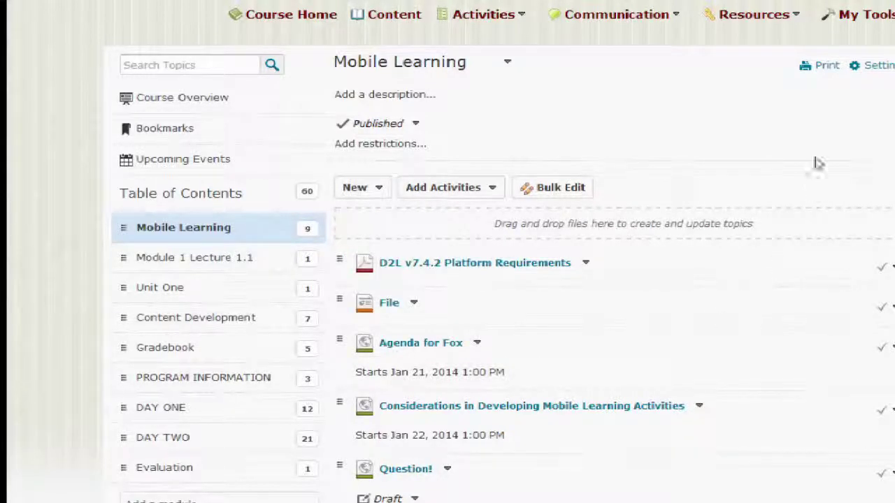
click(706, 104)
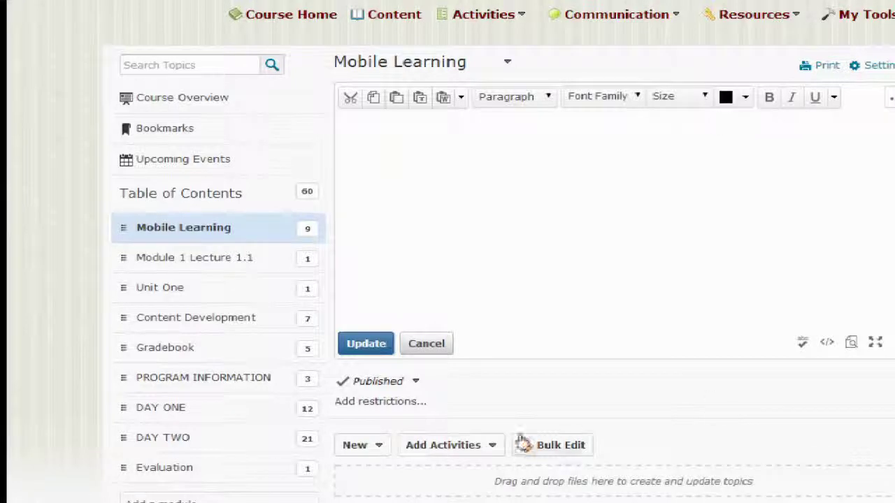
click(426, 344)
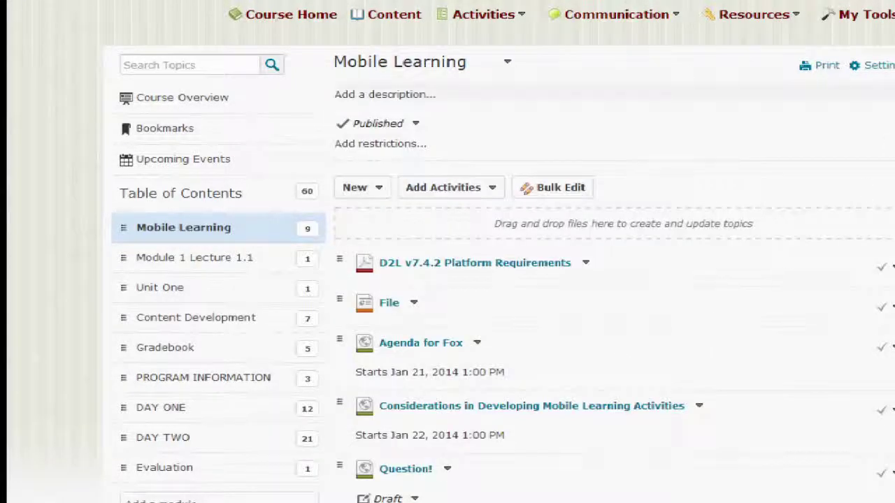
click(801, 20)
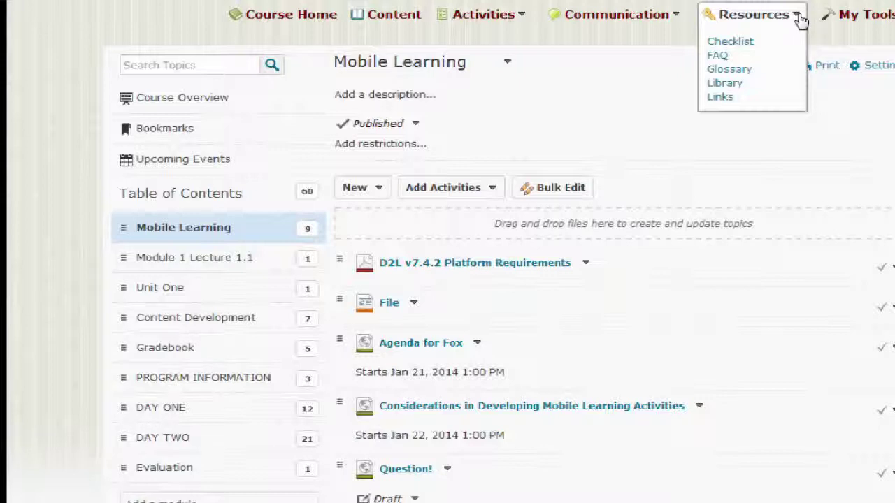
click(800, 21)
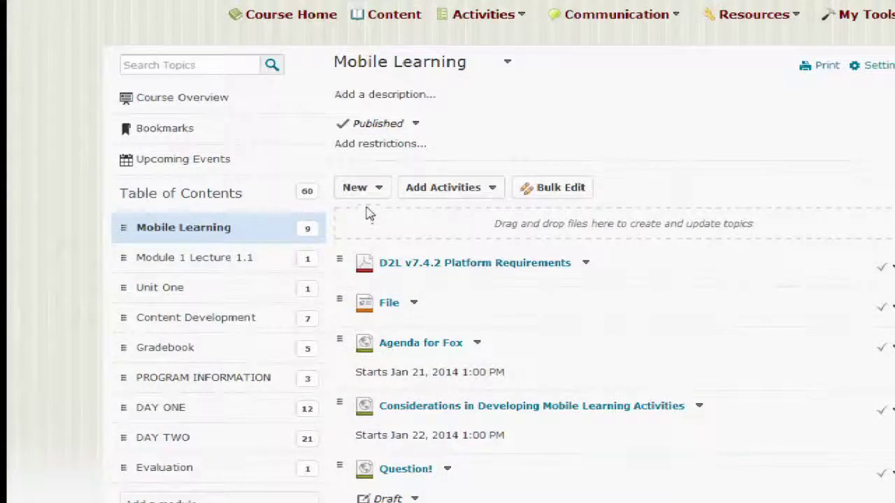
Step: Create a new file in Mobile Learning, preview the Video intro for CITS clip, then cancel inserting it
click(380, 190)
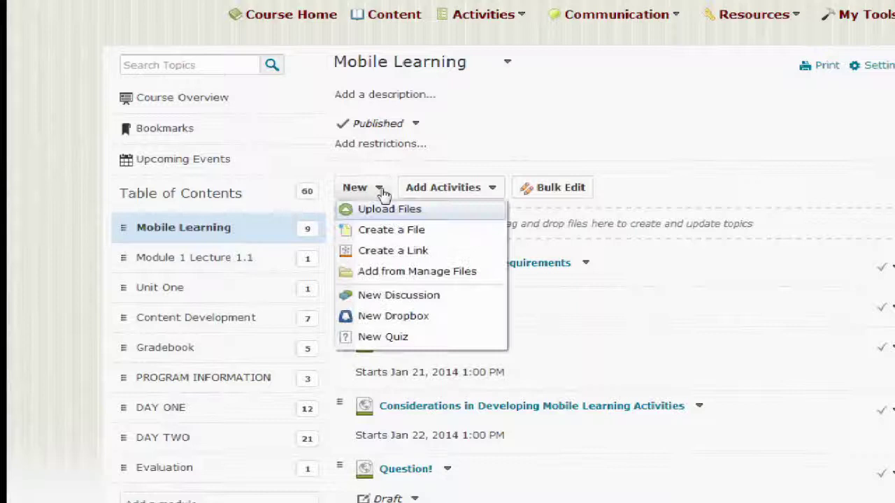
click(390, 236)
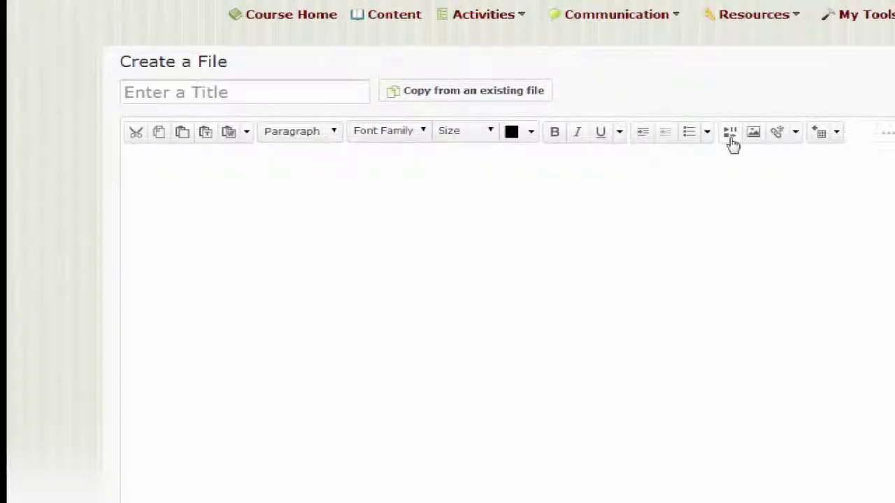
click(730, 138)
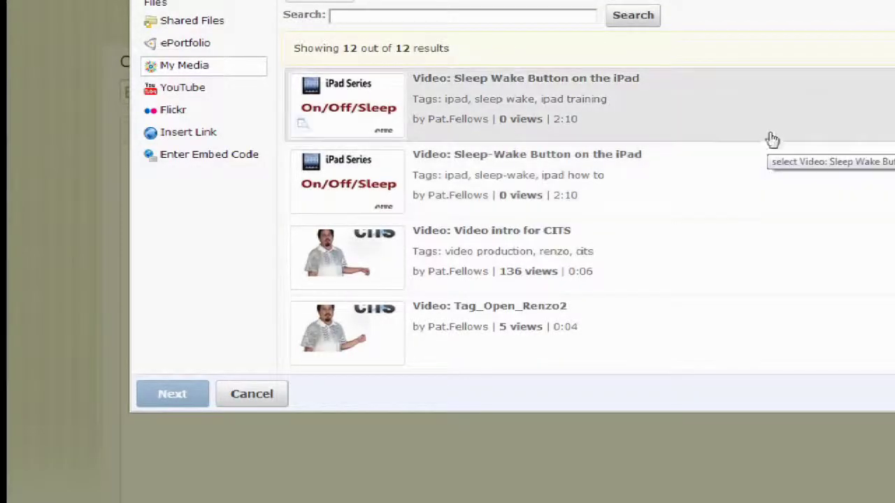
click(783, 257)
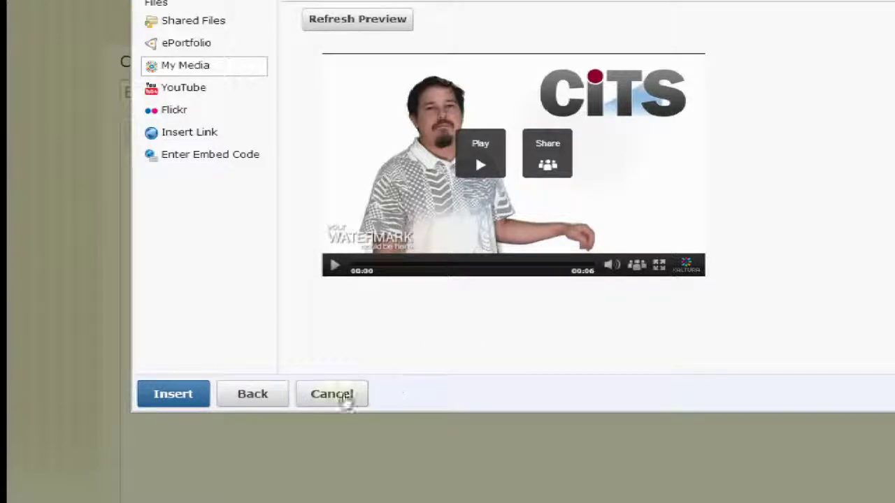
click(345, 397)
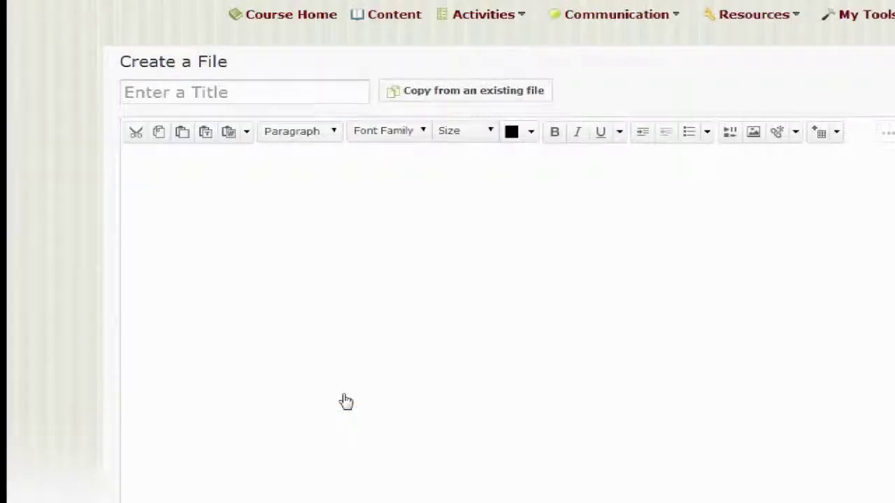
Step: Scroll down the untitled, empty Create a File page in the Mobile Learning module
scroll(495, 345, down, 2)
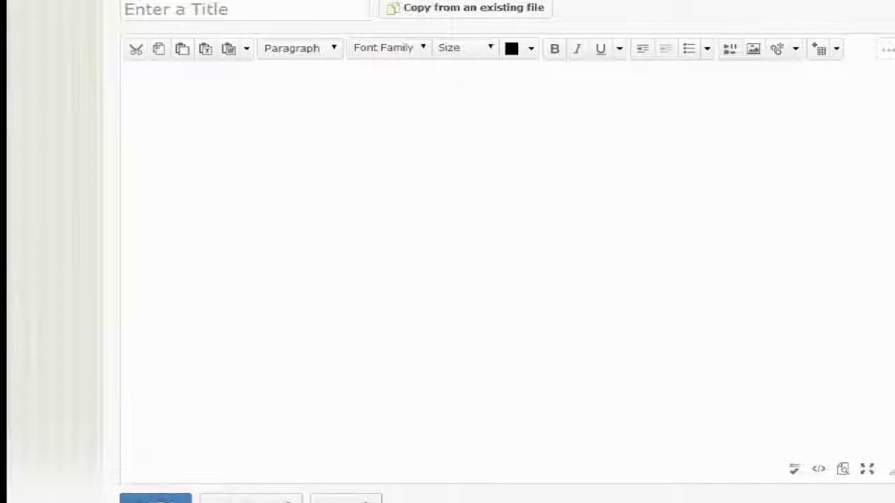